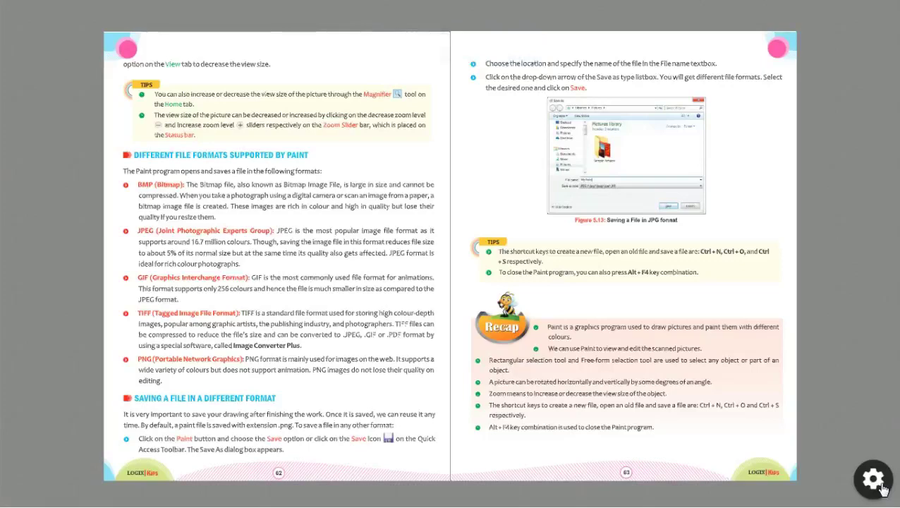
Display page 62 of the e-book as an enlarged single page and read the file formats supported by Paint
{"action": "left_click", "coordinate": [883, 489]}
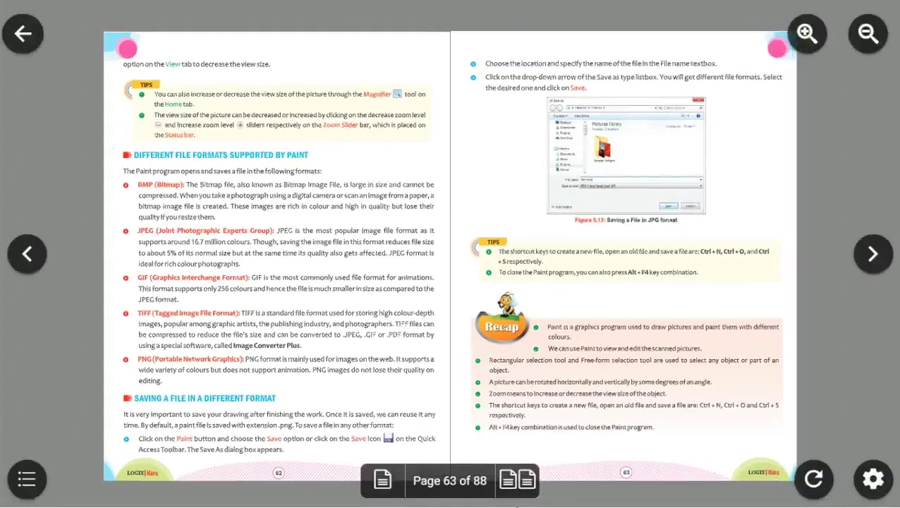
{"action": "left_click", "coordinate": [807, 39]}
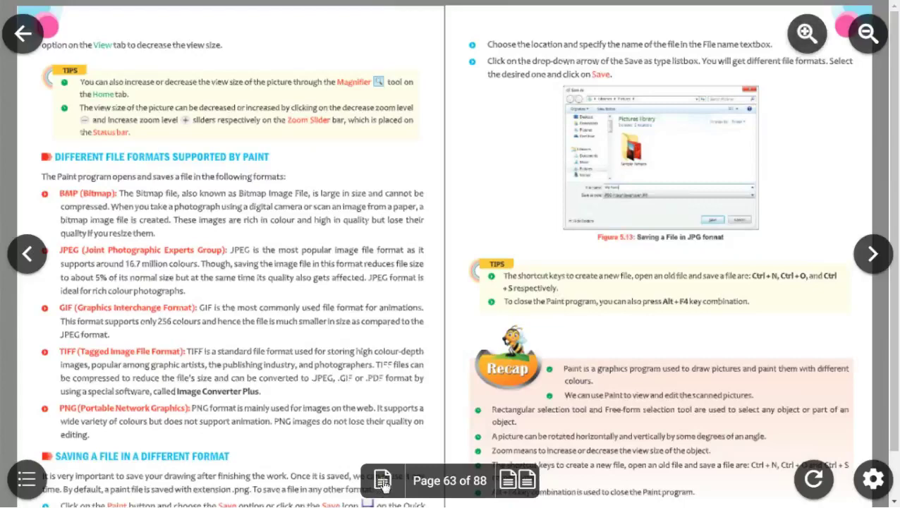
{"action": "double_click", "coordinate": [345, 367]}
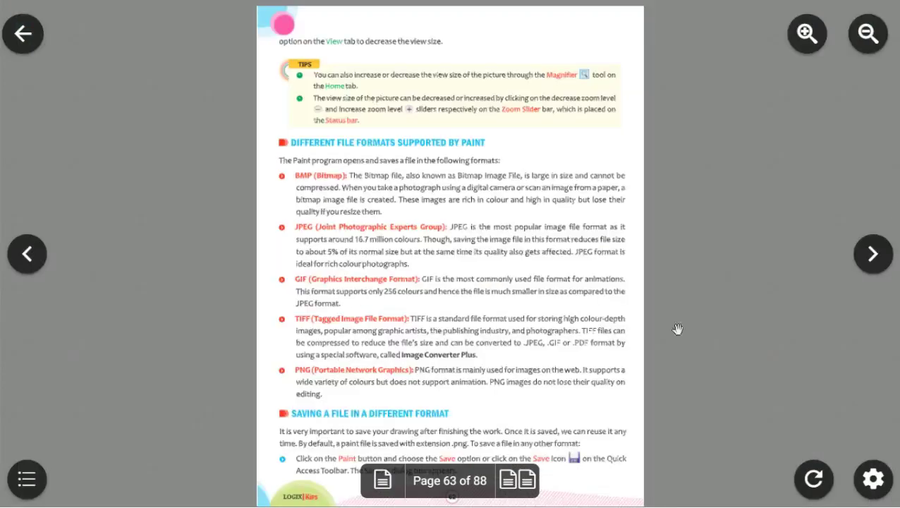
{"action": "left_click", "coordinate": [807, 42]}
{"action": "left_click", "coordinate": [807, 42]}
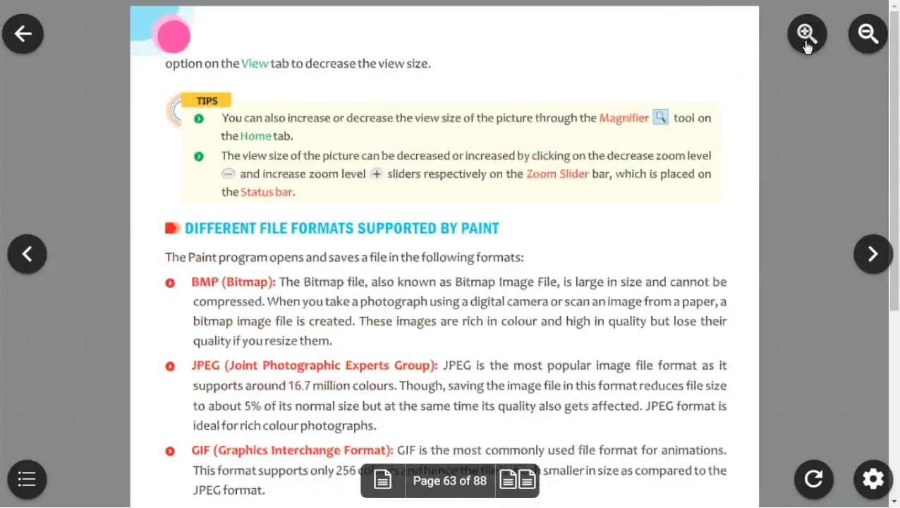
{"action": "left_click", "coordinate": [807, 42]}
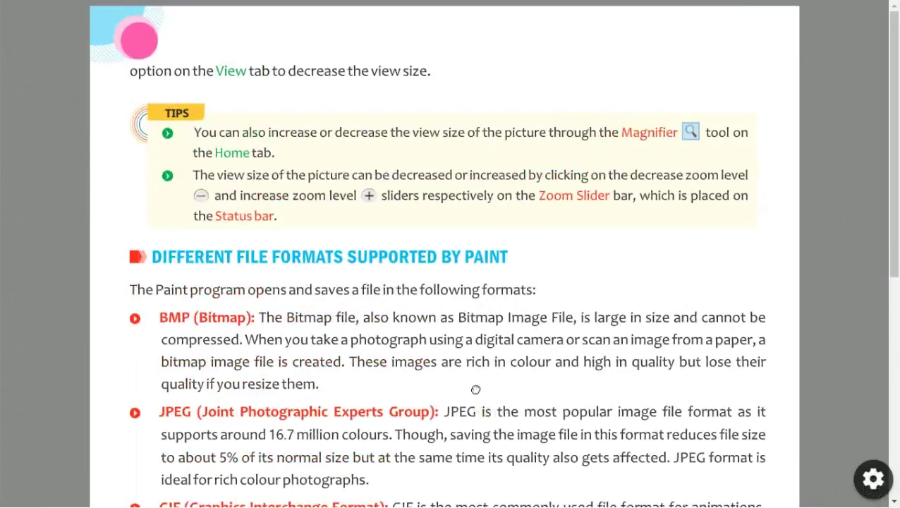
{"action": "scroll", "coordinate": [475, 389], "scroll_direction": "down", "scroll_amount": 5}
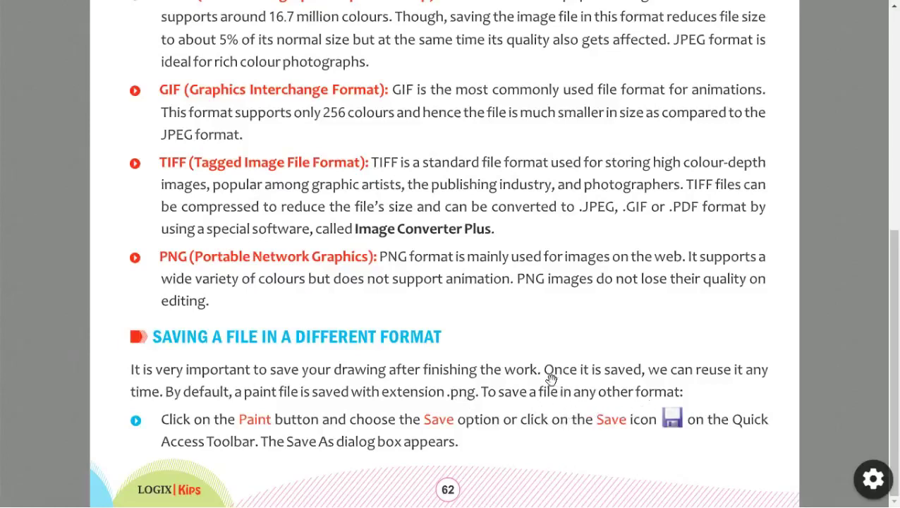
Launch Paint by running the mspaint command
{"action": "key", "text": "super+r"}
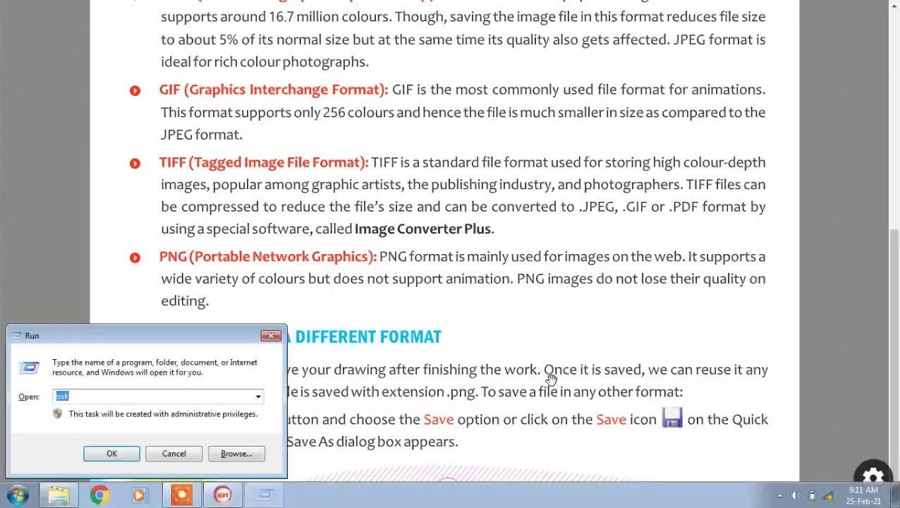
{"action": "type", "text": "mspaint"}
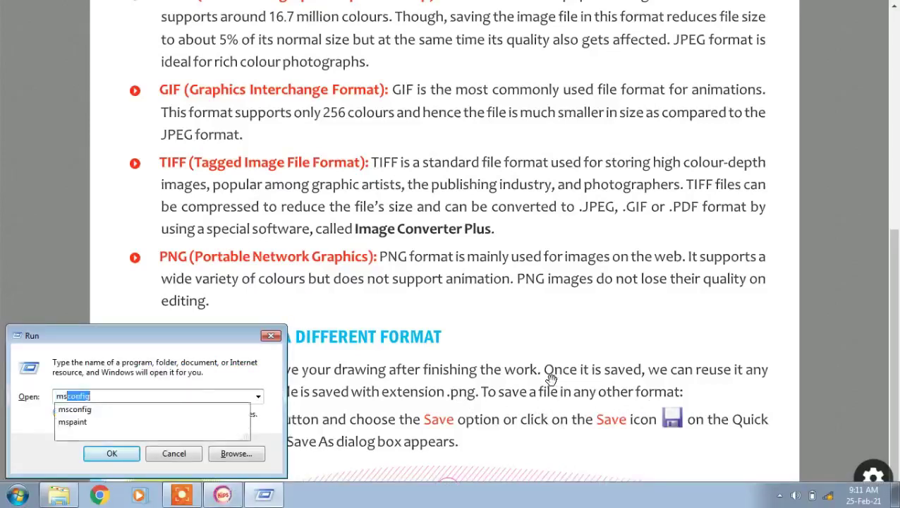
{"action": "key", "text": "Return"}
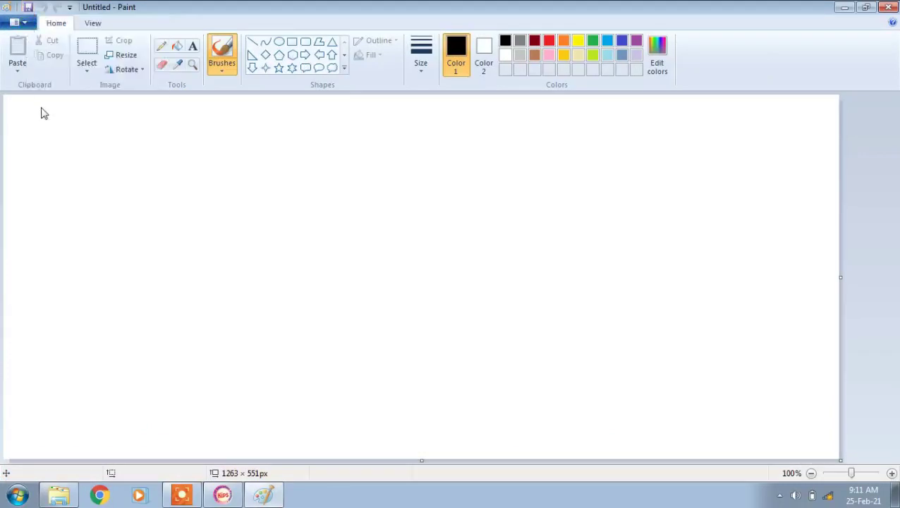
Save the blank canvas to the Desktop as image in PNG format and check the saved file on the desktop
{"action": "key", "text": "ctrl+s"}
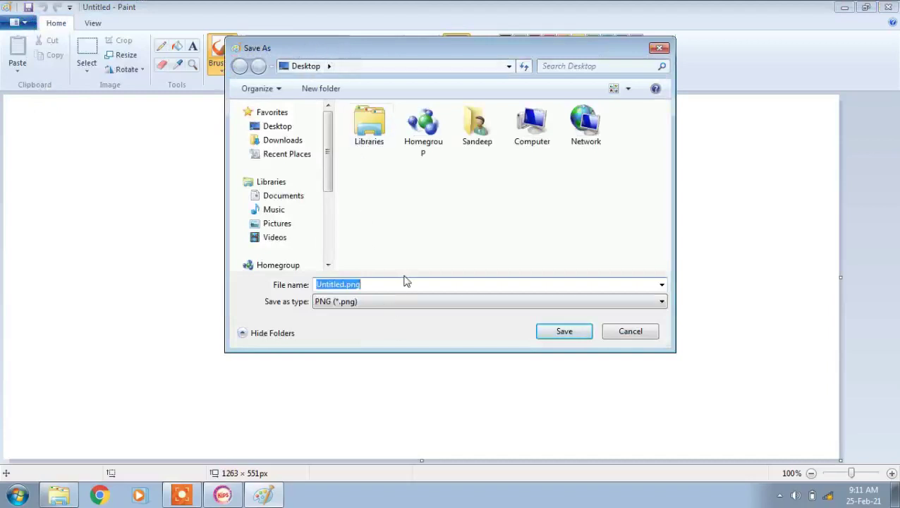
{"action": "type", "text": "image"}
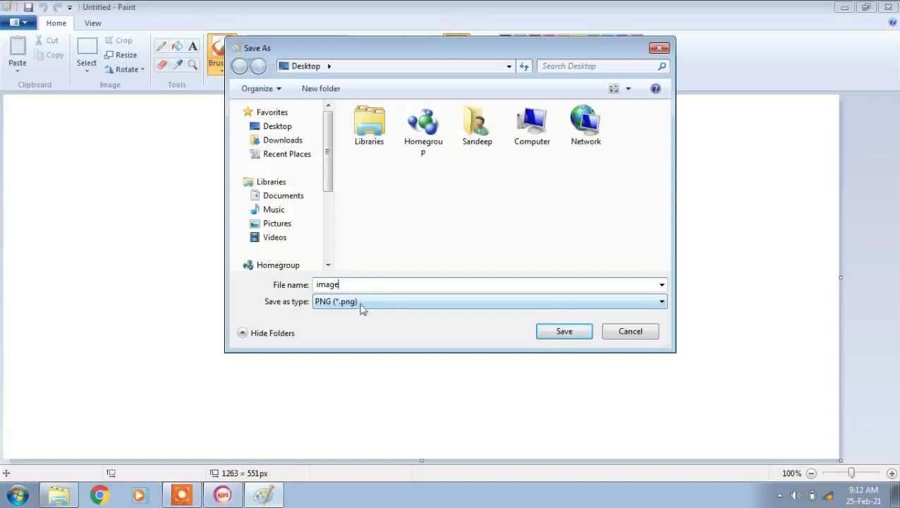
{"action": "left_click", "coordinate": [564, 331]}
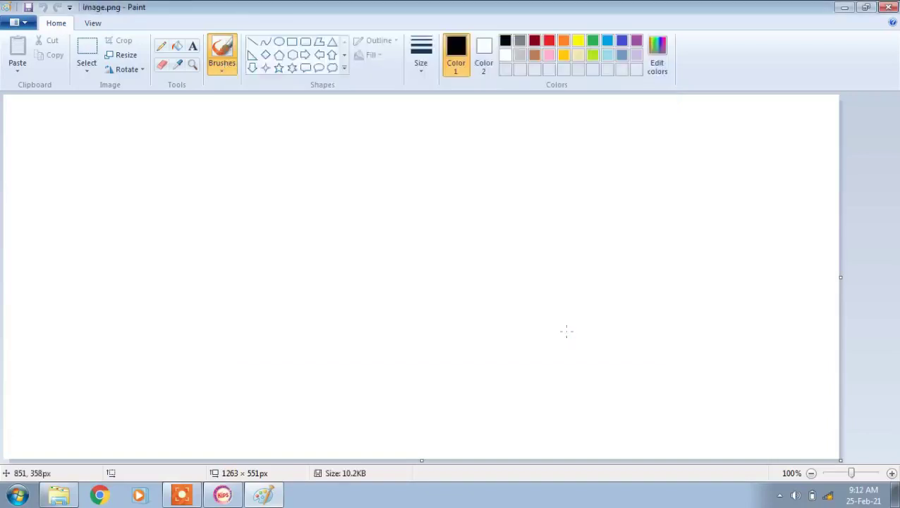
{"action": "left_click", "coordinate": [843, 7]}
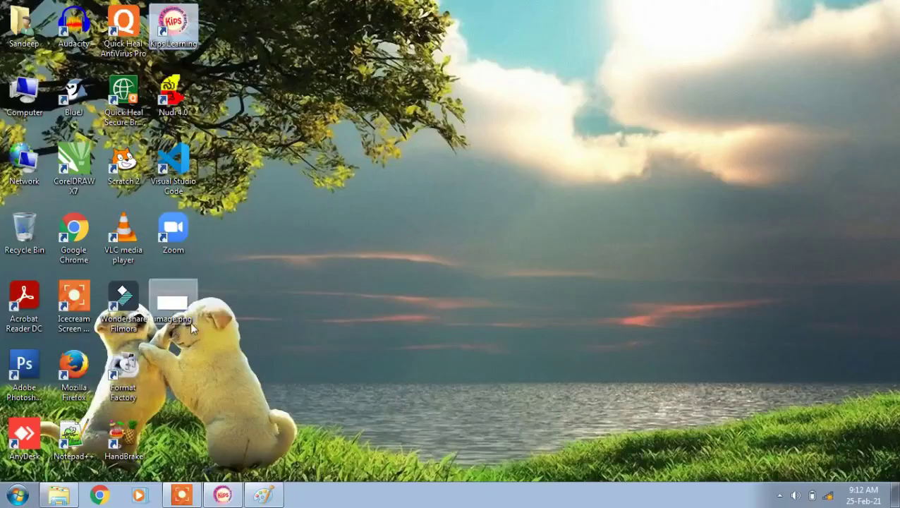
Switch to the Kips e-book to review the instructions on saving a file in a different format, and return to Paint
{"action": "left_click", "coordinate": [215, 494]}
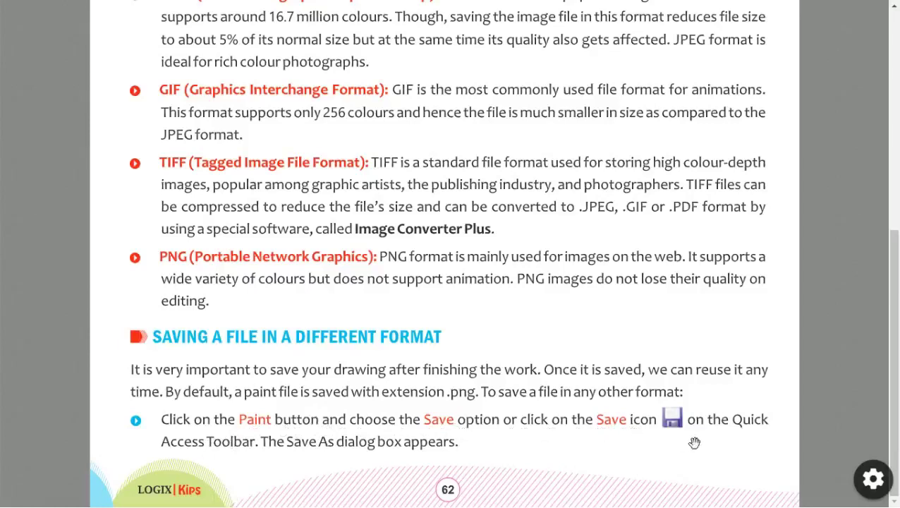
{"action": "key", "text": "Right"}
{"action": "key", "text": "alt+Tab"}
{"action": "key", "text": "alt+Tab"}
{"action": "key", "text": "alt+Tab"}
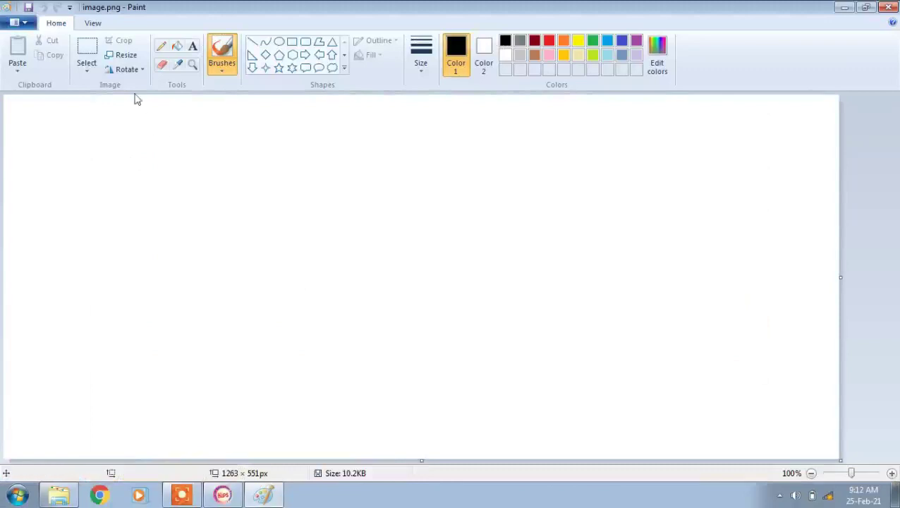
Open the Save As dialog for image.png and consult the e-book's next page on choosing the location, name and format
{"action": "left_click", "coordinate": [27, 9]}
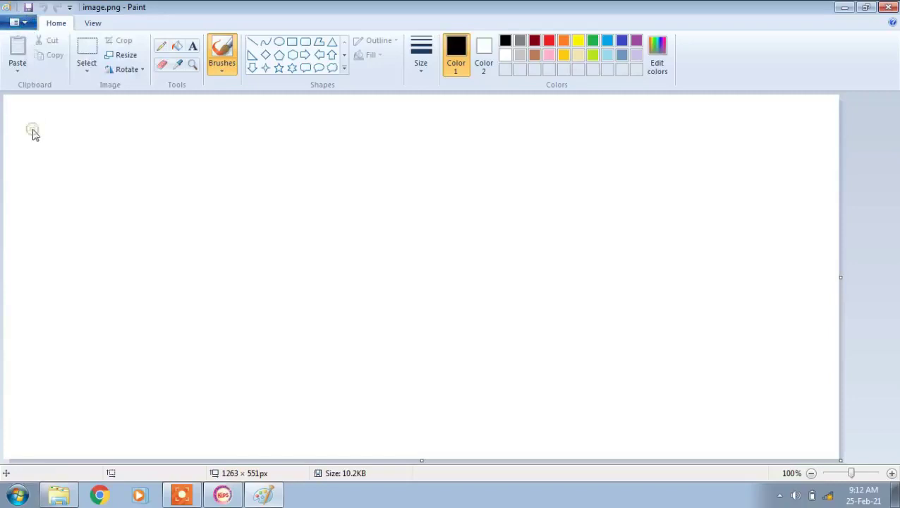
{"action": "key", "text": "F12"}
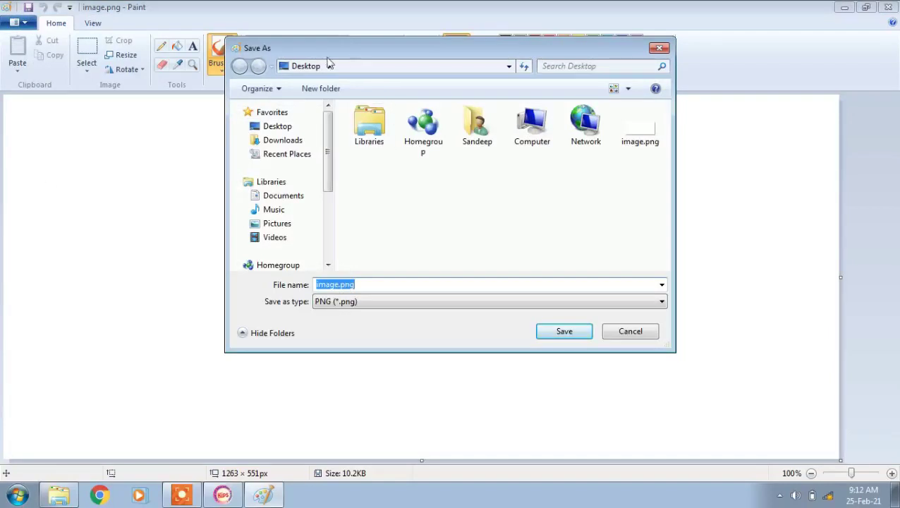
{"action": "left_click", "coordinate": [223, 495]}
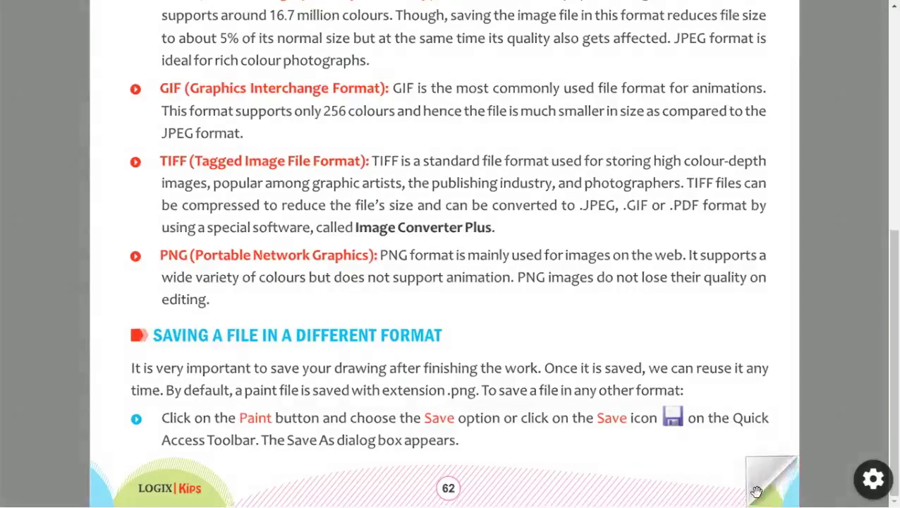
{"action": "left_click", "coordinate": [787, 474]}
{"action": "scroll", "coordinate": [437, 233], "scroll_direction": "up", "scroll_amount": 5}
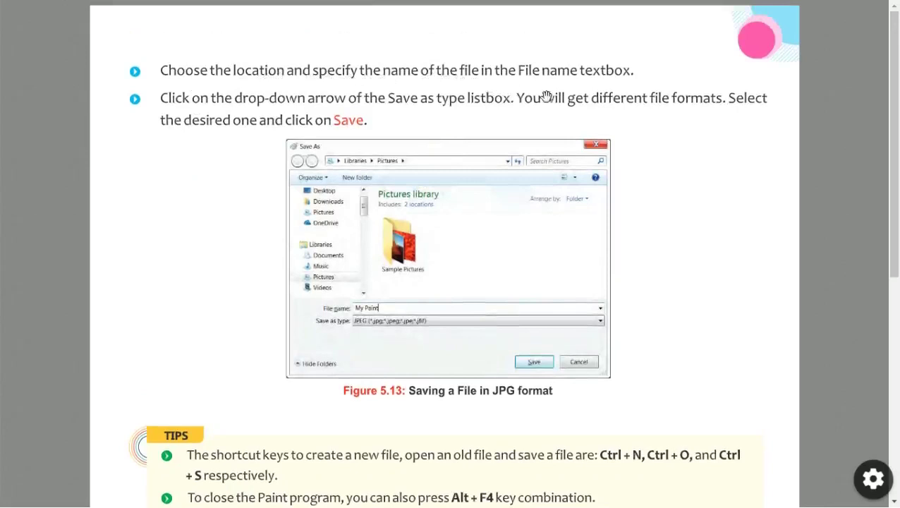
{"action": "key", "text": "alt+Tab"}
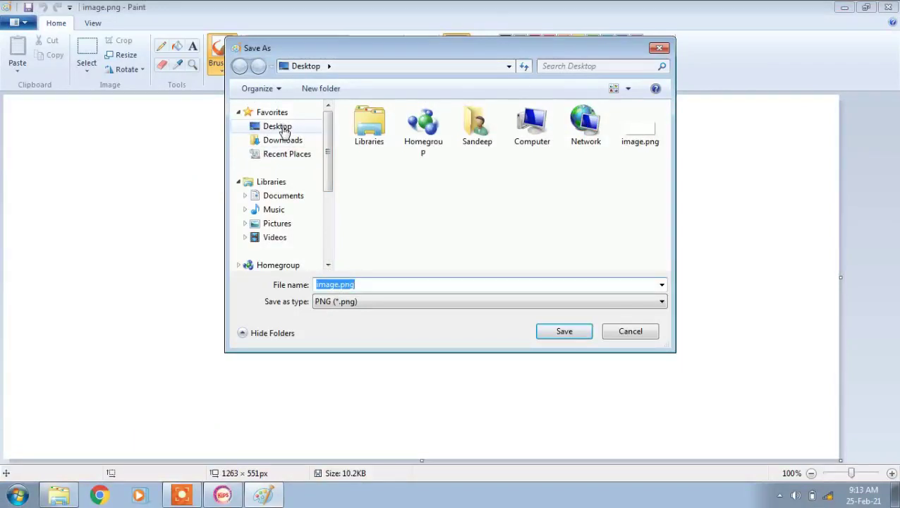
Save the picture in the Pictures library under the name III std in JPEG format
{"action": "left_click", "coordinate": [285, 129]}
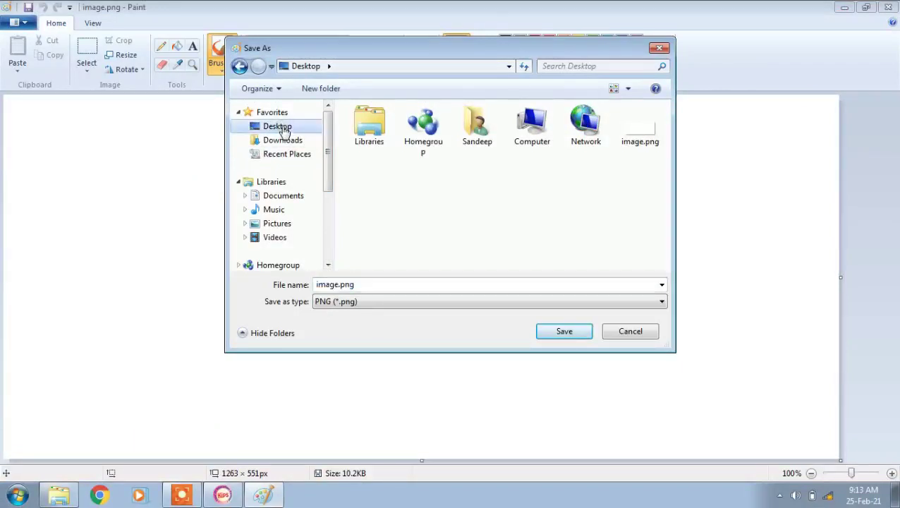
{"action": "left_click", "coordinate": [295, 197]}
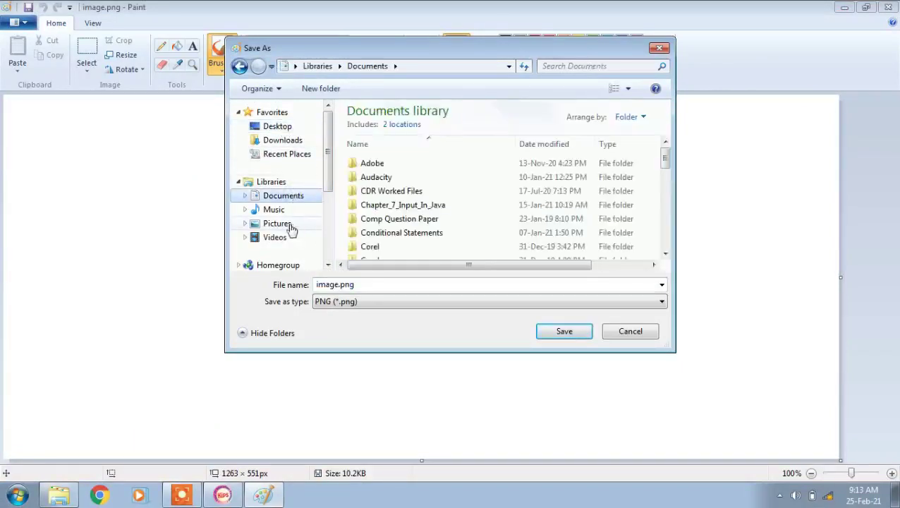
{"action": "left_click", "coordinate": [284, 227]}
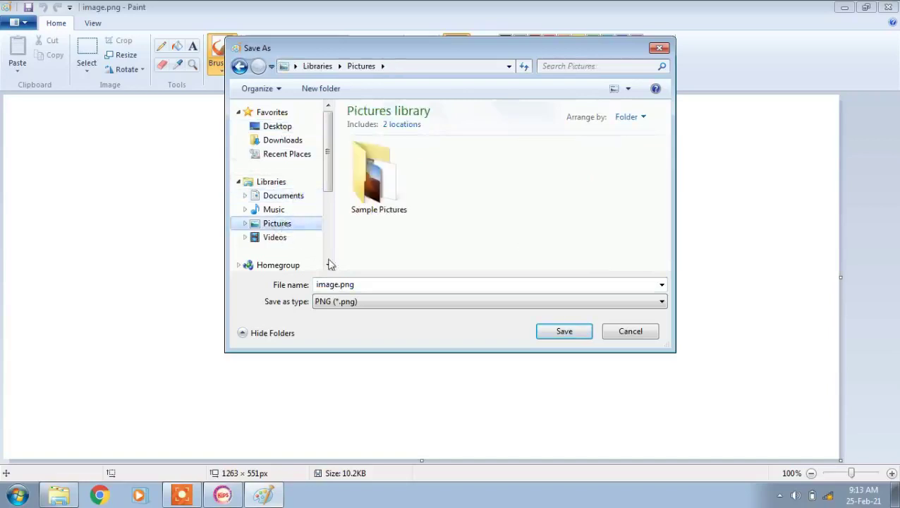
{"action": "double_click", "coordinate": [374, 287]}
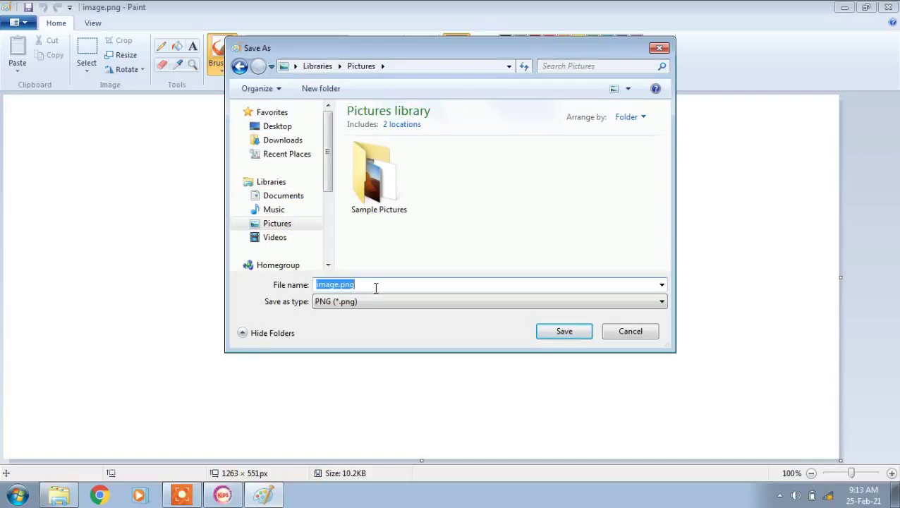
{"action": "type", "text": "l"}
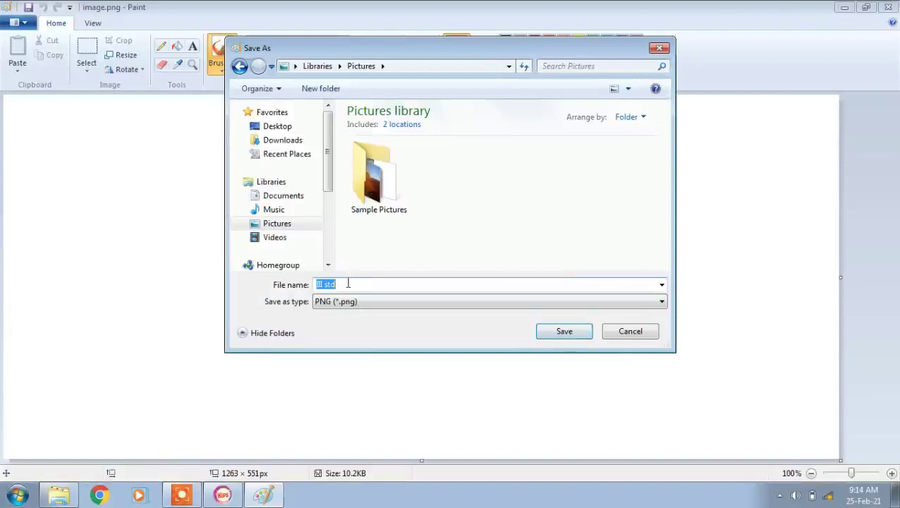
{"action": "left_click", "coordinate": [345, 283]}
{"action": "left_click", "coordinate": [345, 302]}
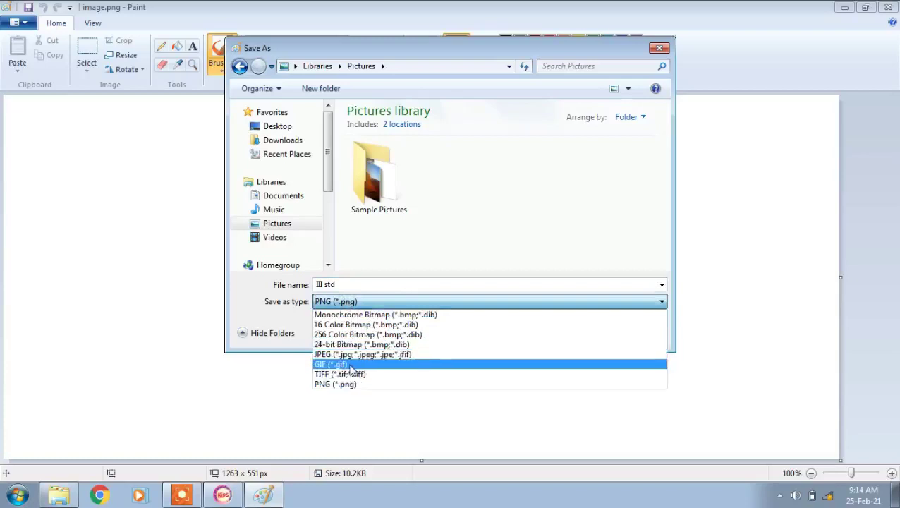
{"action": "left_click", "coordinate": [346, 354]}
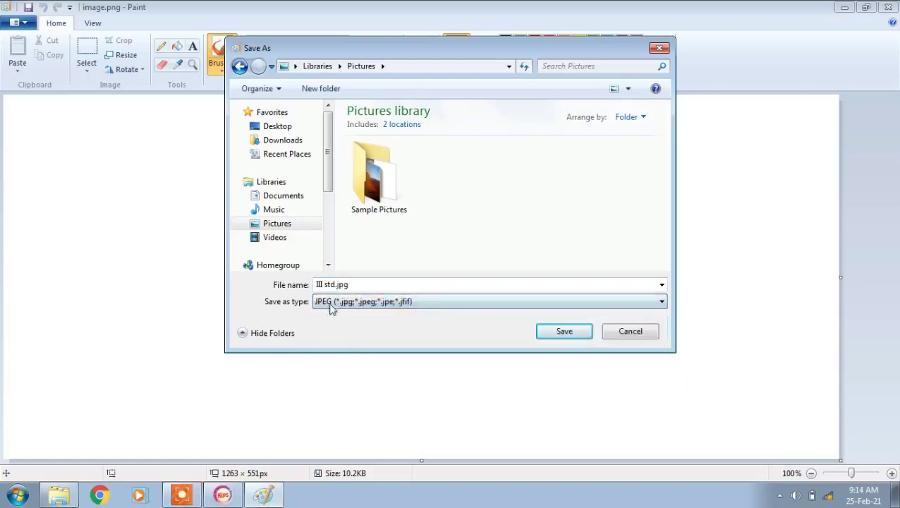
{"action": "left_click", "coordinate": [570, 335]}
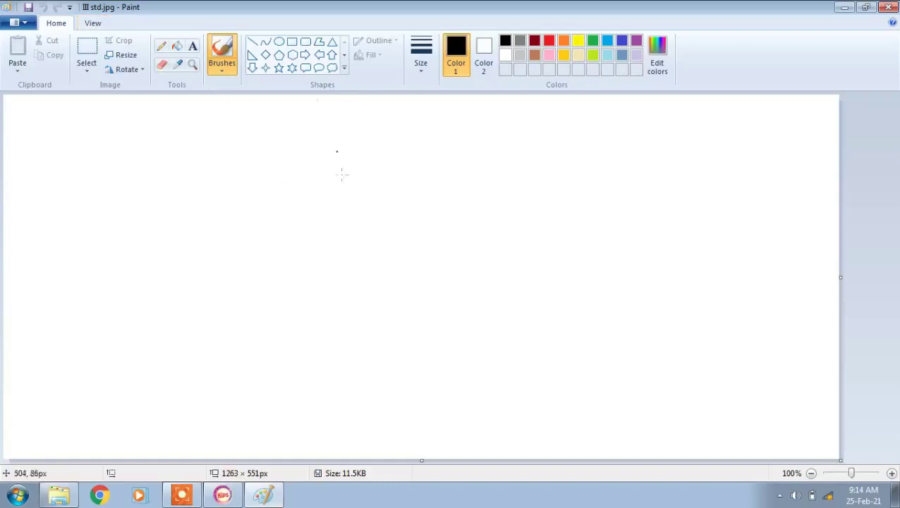
Draw a six-point star about 363 × 384 px near the middle of the canvas and fill it with orange
{"action": "left_click", "coordinate": [293, 69]}
{"action": "mouse_move", "coordinate": [277, 142]}
{"action": "left_mouse_down"}
{"action": "mouse_move", "coordinate": [478, 279]}
{"action": "mouse_move", "coordinate": [506, 391]}
{"action": "mouse_move", "coordinate": [517, 396]}
{"action": "left_mouse_up"}
{"action": "left_click", "coordinate": [177, 46]}
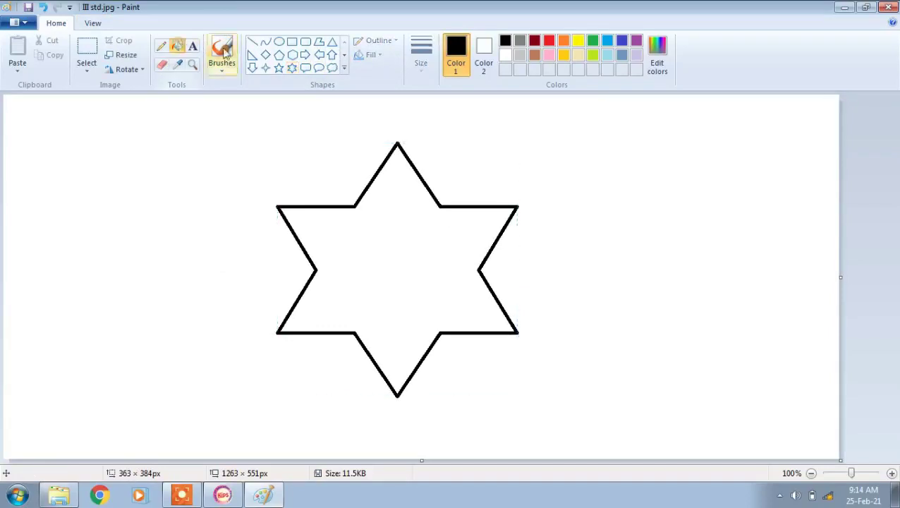
{"action": "left_click", "coordinate": [564, 41]}
{"action": "left_click", "coordinate": [434, 241]}
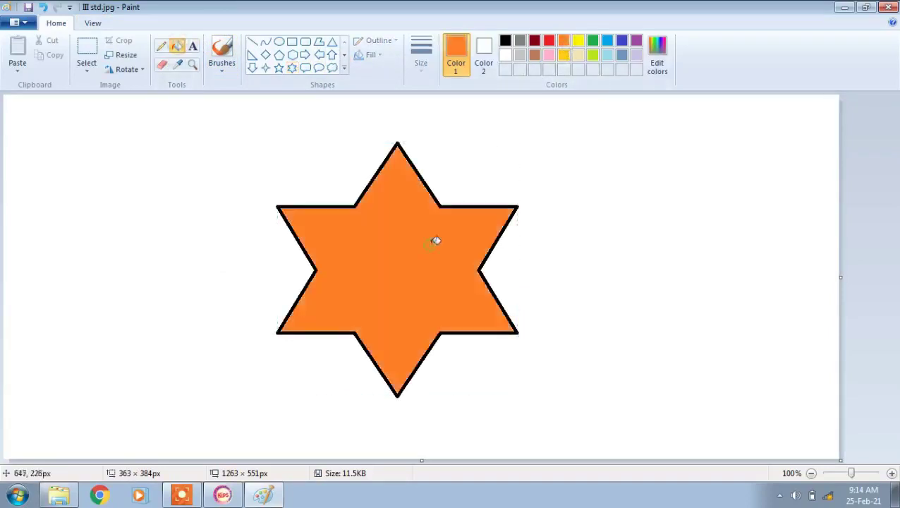
Save the star drawing and fill the background around the star with gold
{"action": "left_click", "coordinate": [28, 8]}
{"action": "left_click", "coordinate": [563, 55]}
{"action": "left_click", "coordinate": [633, 187]}
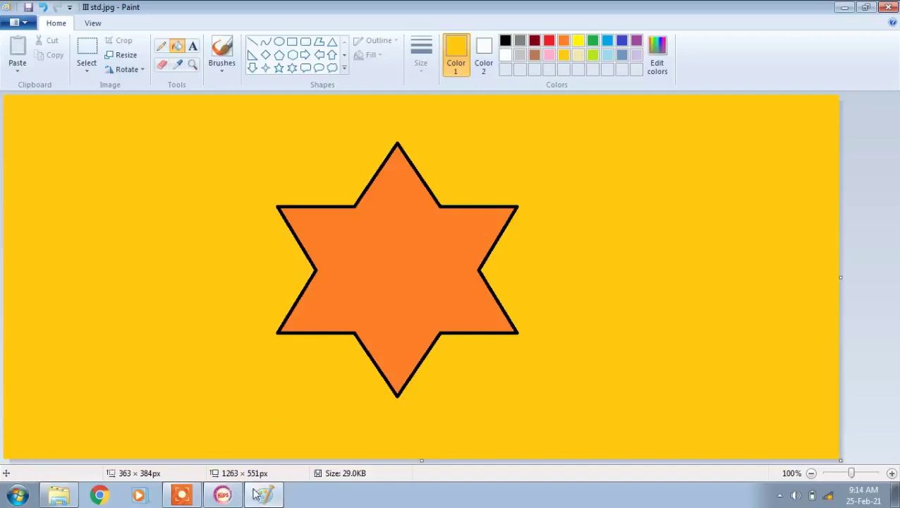
Switch to the Kips e-book and read the tips on shortcut keys for creating, opening and saving files and closing Paint
{"action": "left_click", "coordinate": [223, 494]}
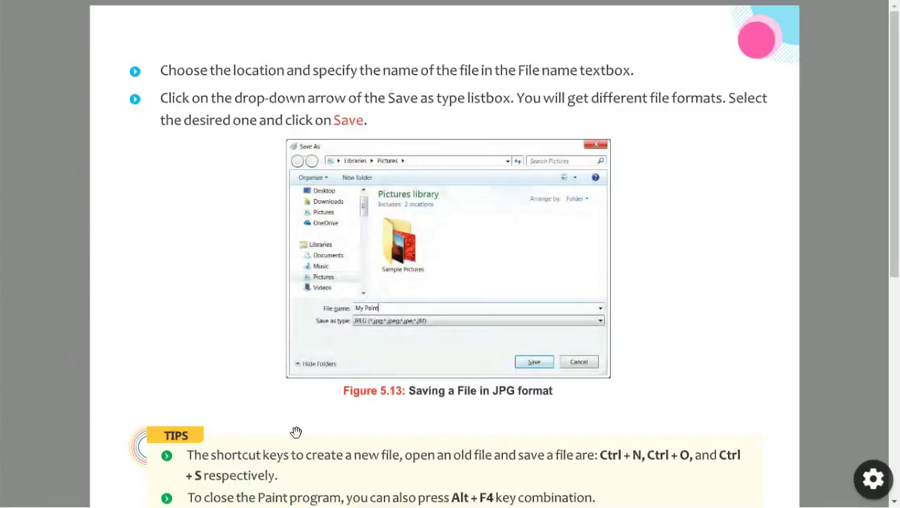
{"action": "scroll", "coordinate": [295, 431], "scroll_direction": "down", "scroll_amount": 3}
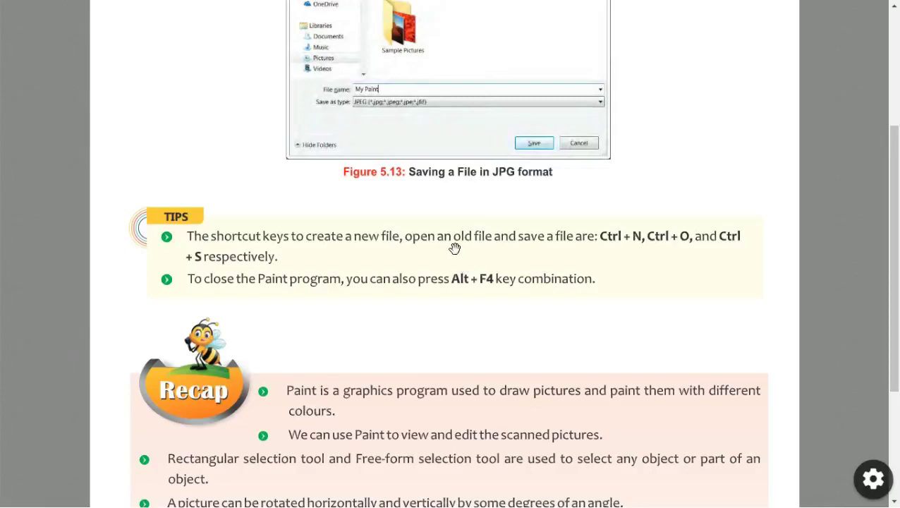
{"action": "left_click_drag", "start_coordinate": [454, 248], "coordinate": [450, 404]}
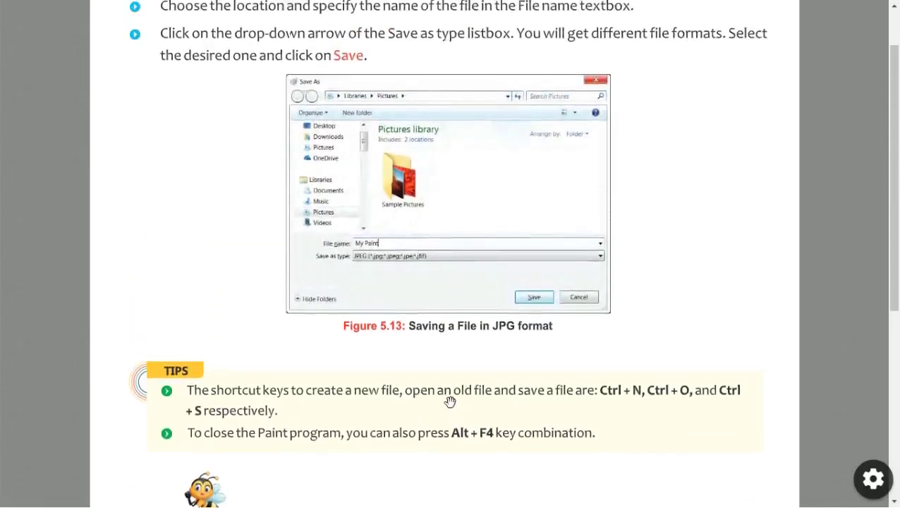